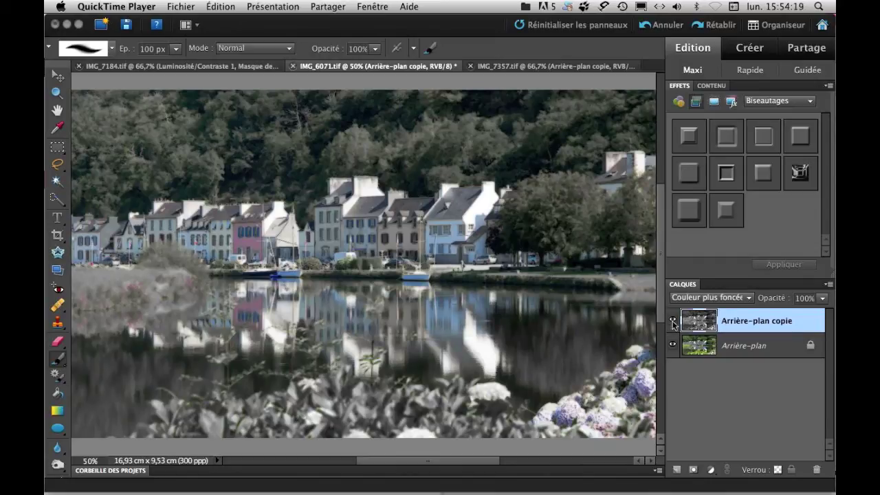
- Delete the Arrière-plan copie layer and create a fresh duplicate of the Arrière-plan layer
left_click(695, 321)
left_click_drag(699, 323, 816, 470)
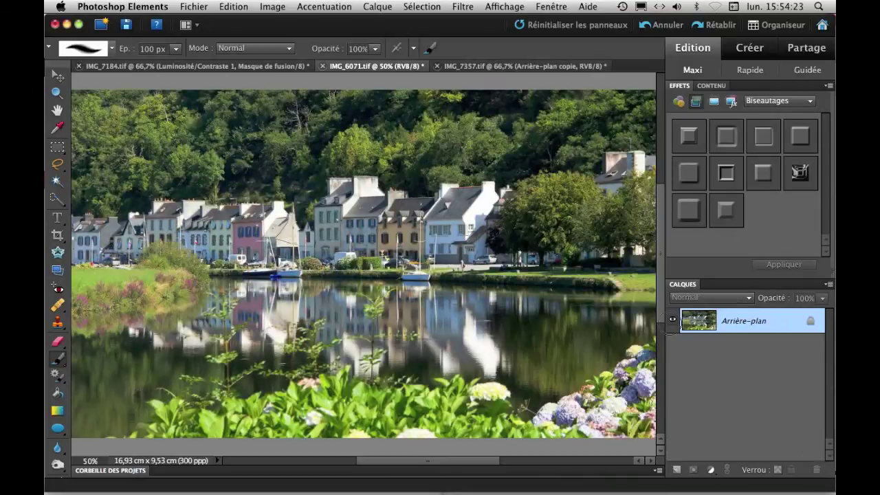
key("super+minus")
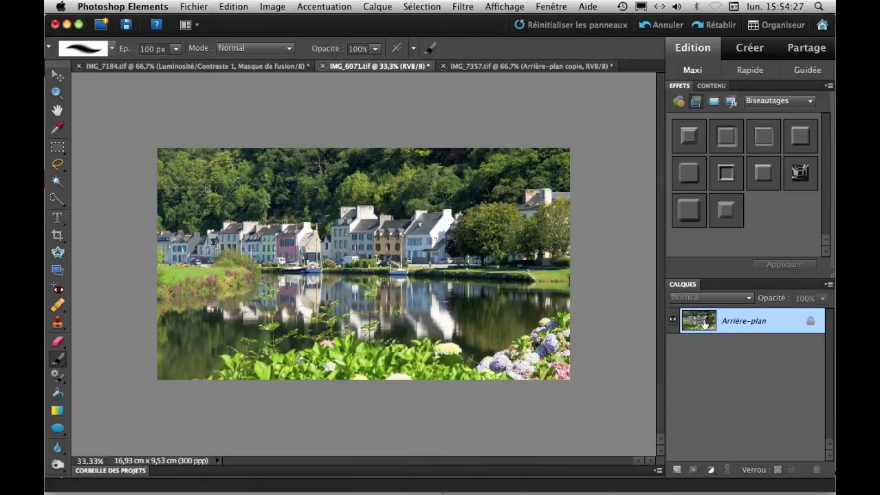
left_click_drag(697, 323, 678, 470)
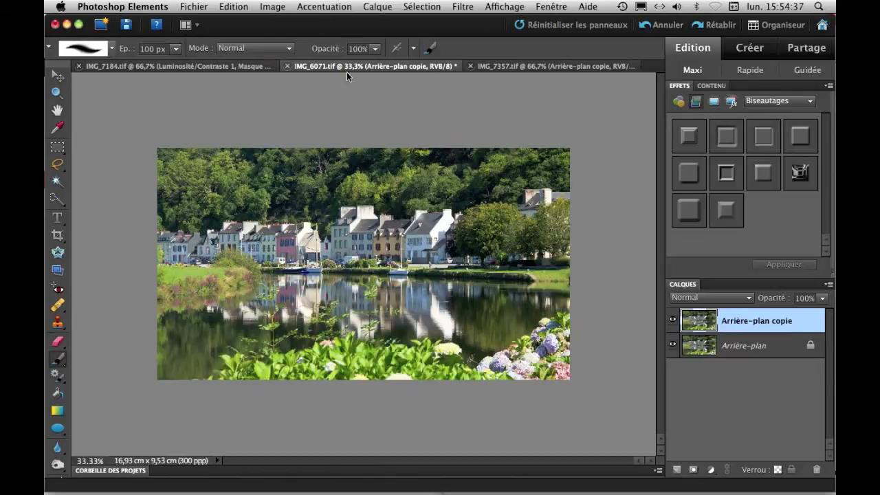
- Convert the duplicate layer to black and white with the Portraits style after previewing the other conversion styles on the image
left_click(327, 9)
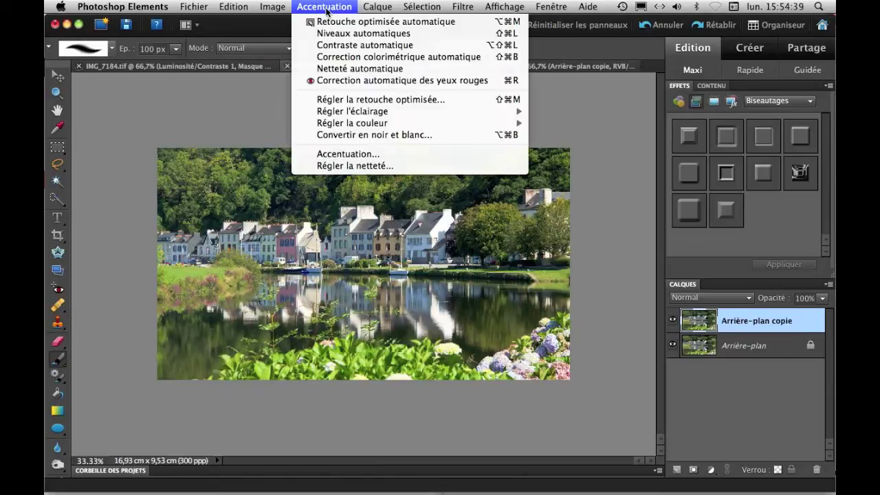
left_click(351, 135)
left_click_drag(182, 20, 552, 31)
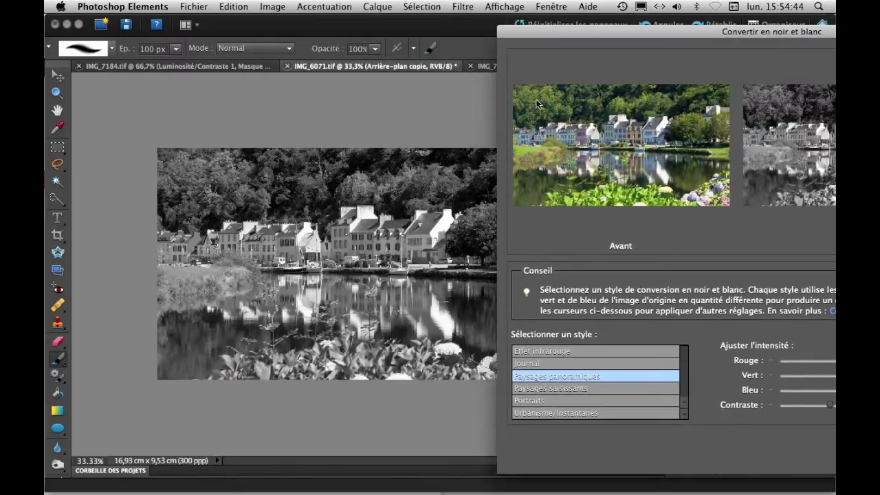
left_click(562, 354)
left_click(543, 364)
left_click(543, 376)
left_click(543, 388)
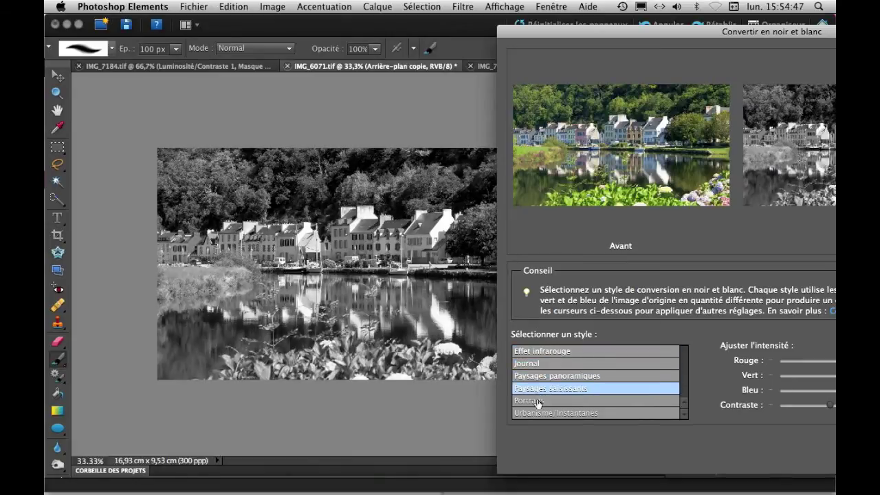
left_click(539, 402)
left_click(541, 414)
left_click(537, 401)
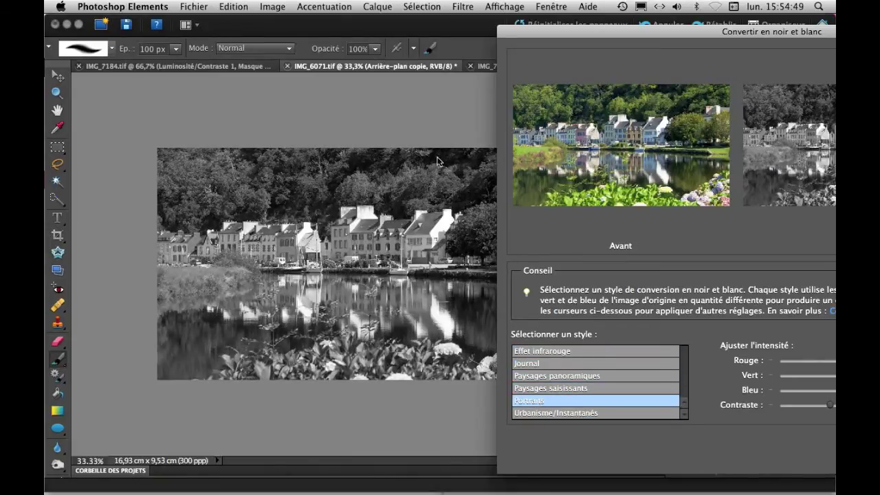
left_click_drag(522, 35, 276, 24)
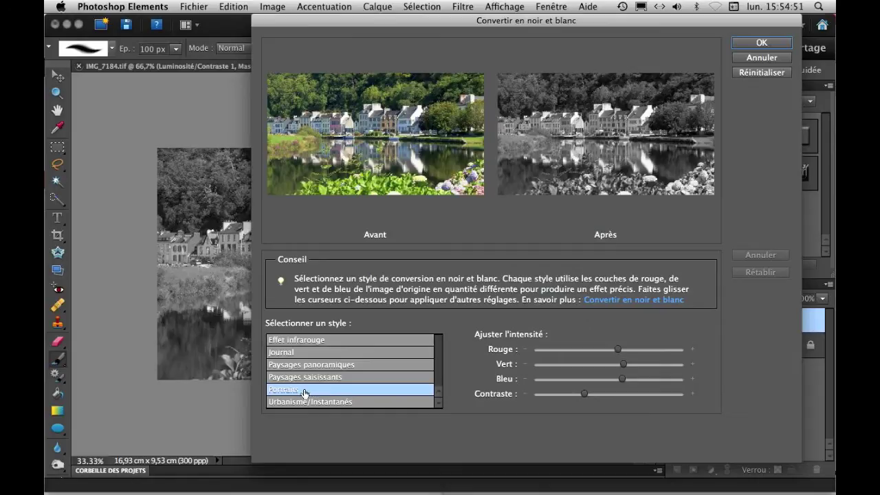
left_click(761, 42)
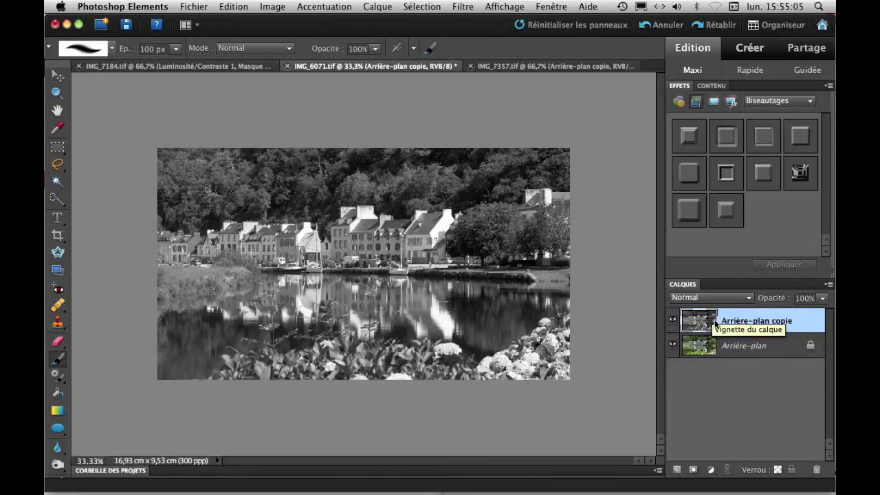
- Try the Couleur plus foncée blending mode on the Portraits conversion, compare it with the layer hidden, and undo the blending and conversion
left_click(748, 298)
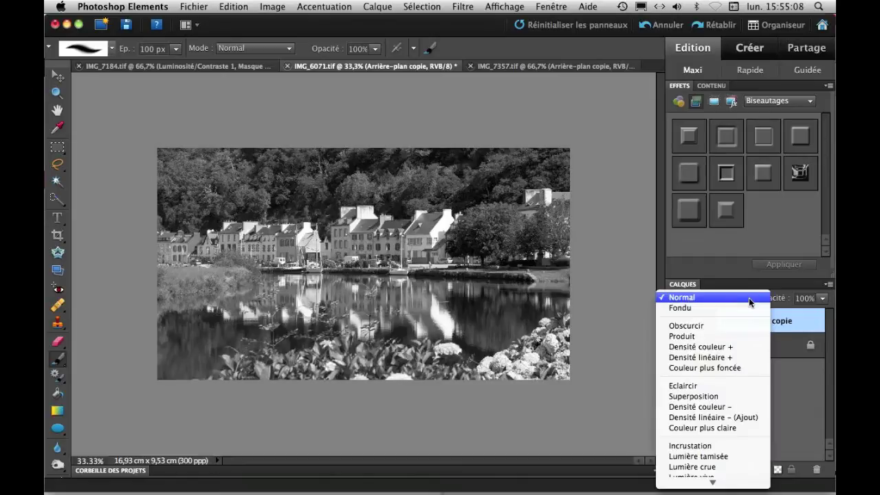
left_click(717, 367)
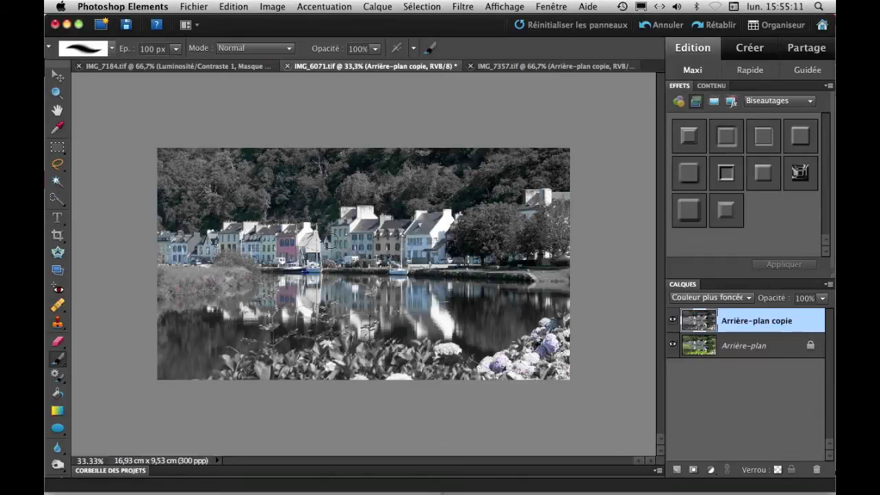
left_click(673, 320)
left_click(672, 321)
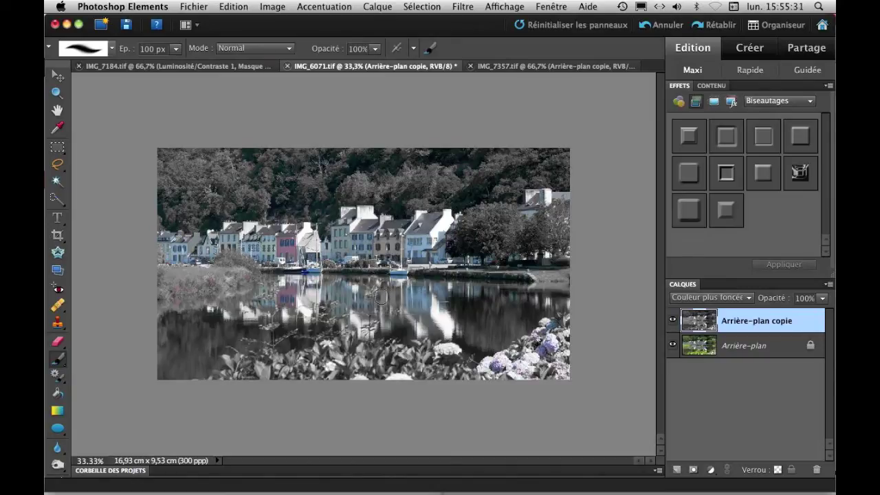
left_click(647, 28)
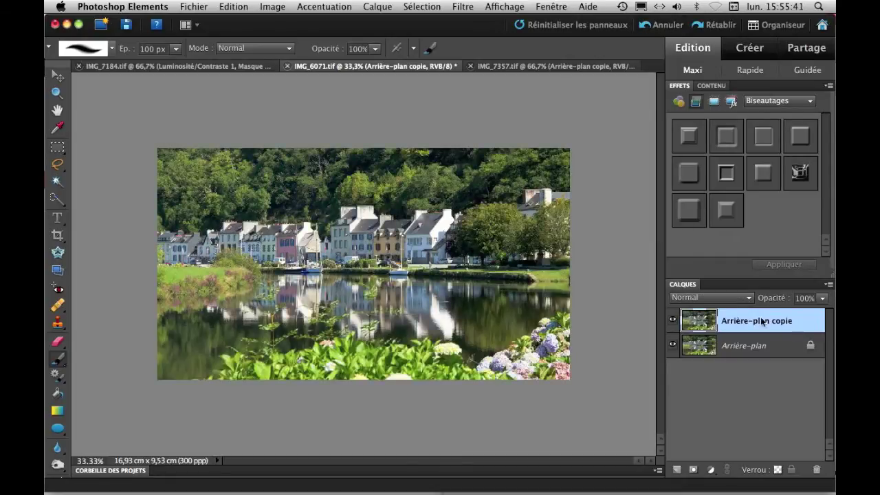
- Convert the Arrière-plan copie layer to black and white with the Paysages saisissants style, comparing it with Portraits
left_click(326, 7)
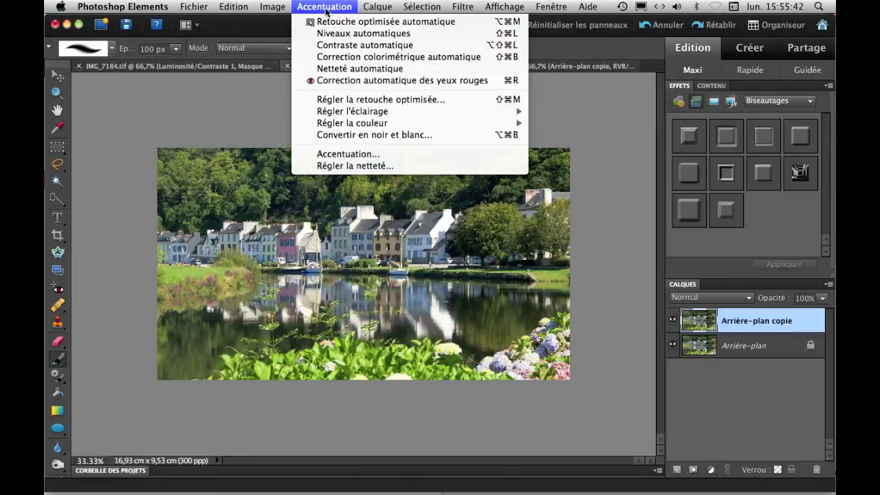
left_click(363, 135)
left_click(292, 390)
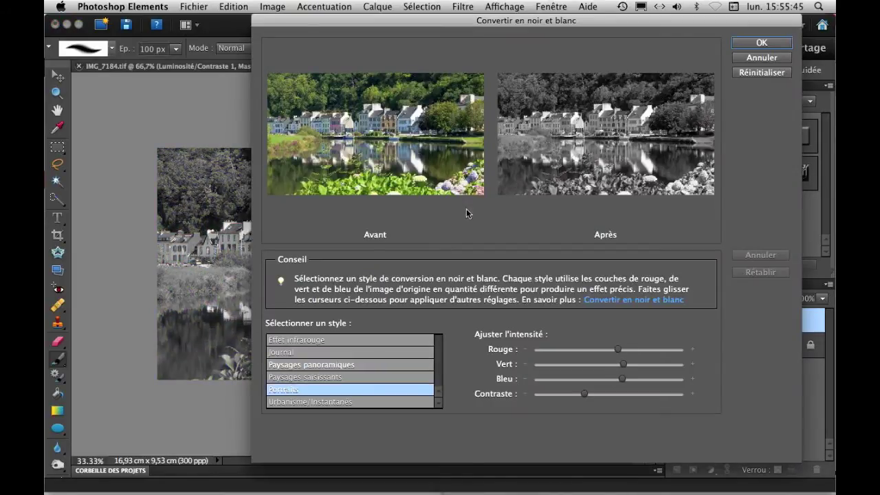
left_click_drag(352, 30, 642, 47)
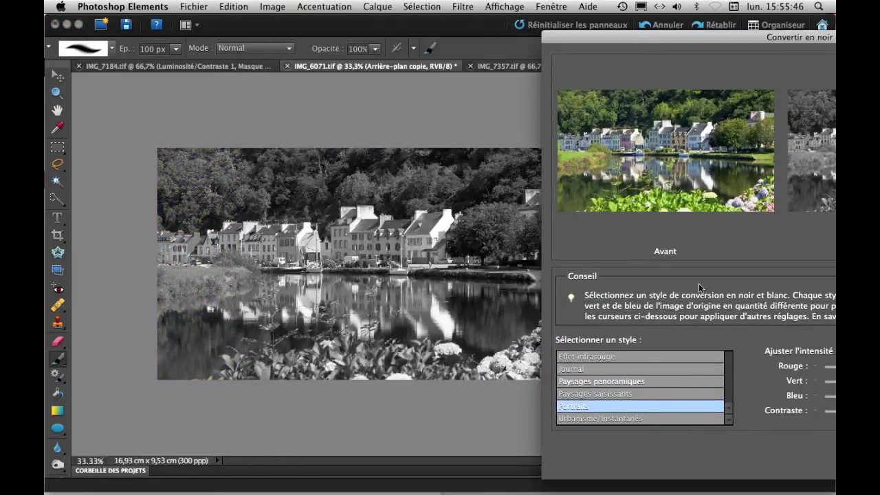
left_click(604, 394)
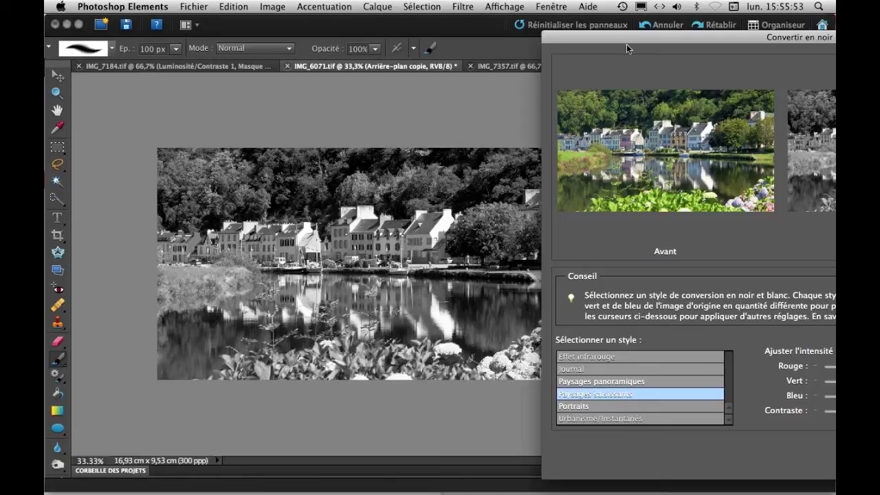
left_click(582, 406)
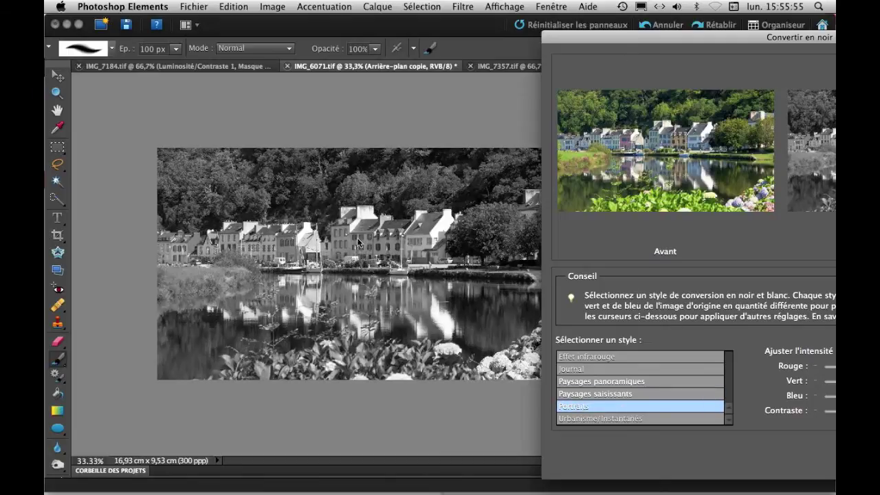
left_click(603, 396)
left_click_drag(614, 37, 292, 24)
left_click(736, 40)
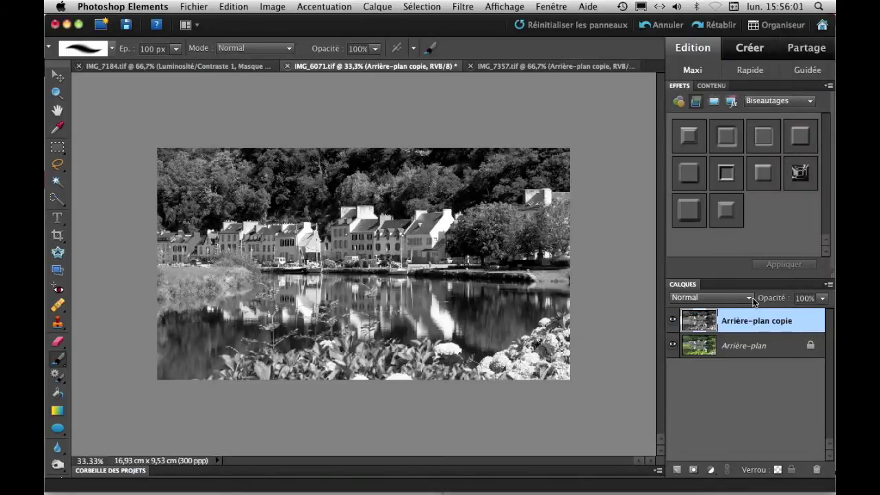
- Try the Couleur plus foncée blending mode on the Paysages saisissants conversion, and undo both changes
left_click(750, 298)
left_click(717, 369)
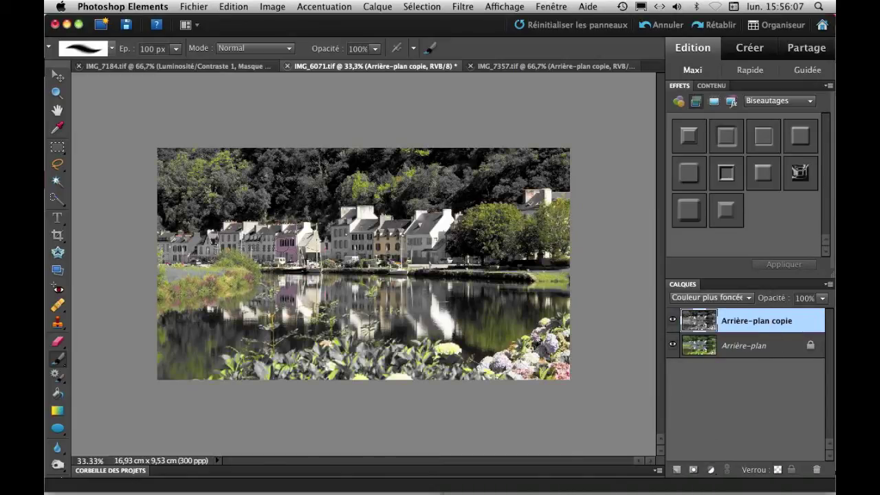
left_click(644, 26)
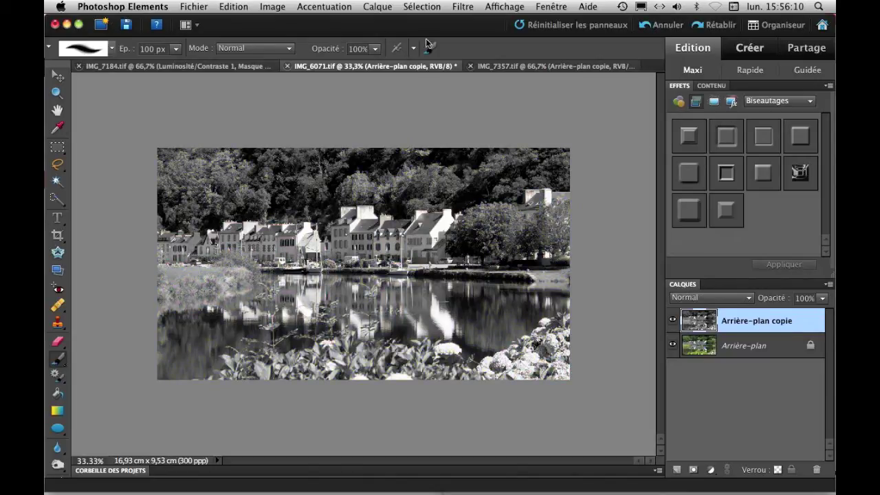
left_click(645, 25)
- Convert Arrière-plan copie to black and white with the Portraits style and set its blending mode to Couleur plus foncée
left_click(314, 6)
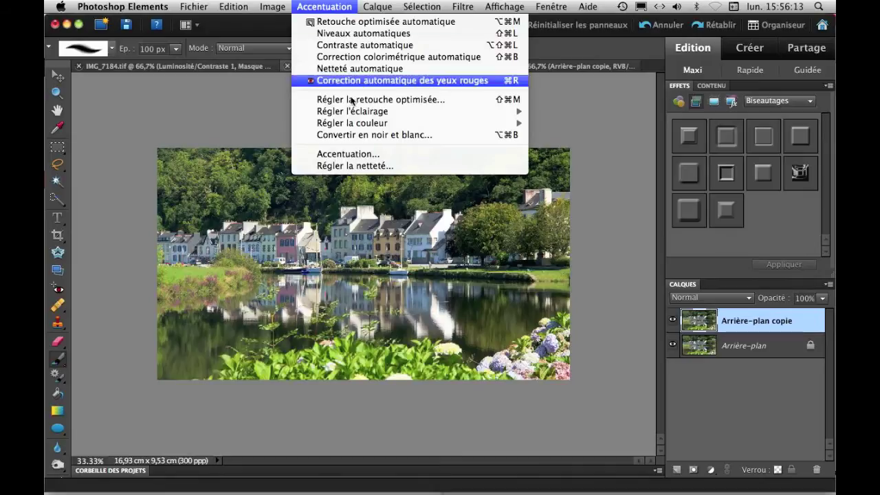
left_click(346, 135)
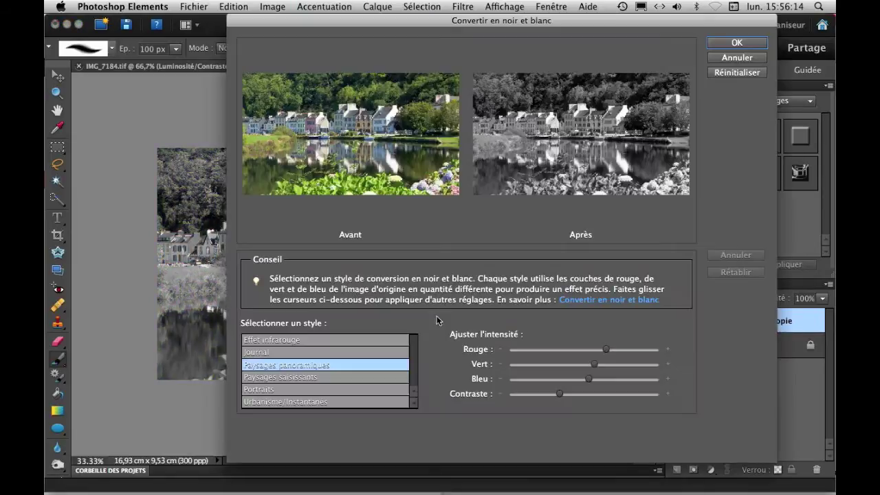
left_click(261, 389)
left_click(737, 41)
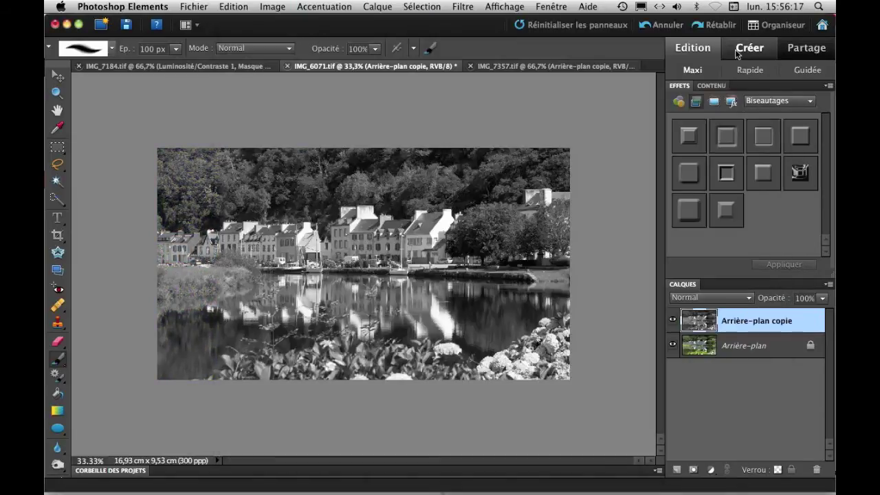
left_click(718, 299)
left_click(710, 368)
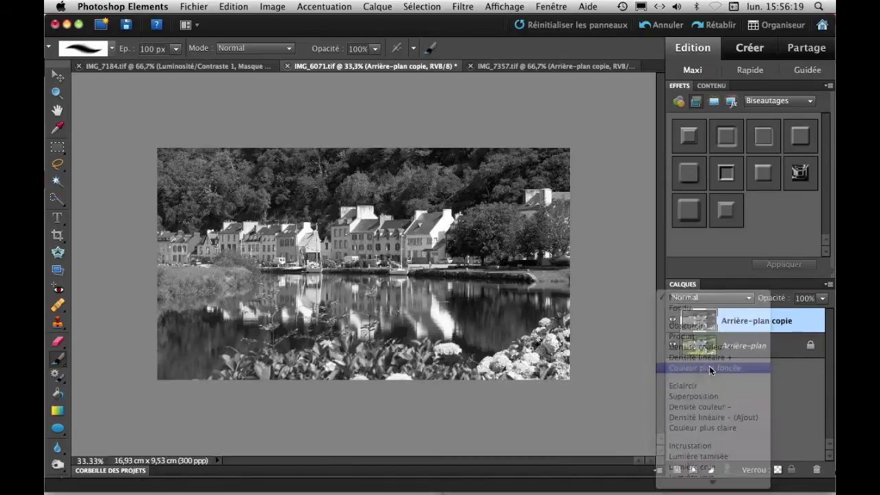
- Blur the Arrière-plan copie layer by applying the Plus flou filter several times
key("super+plus")
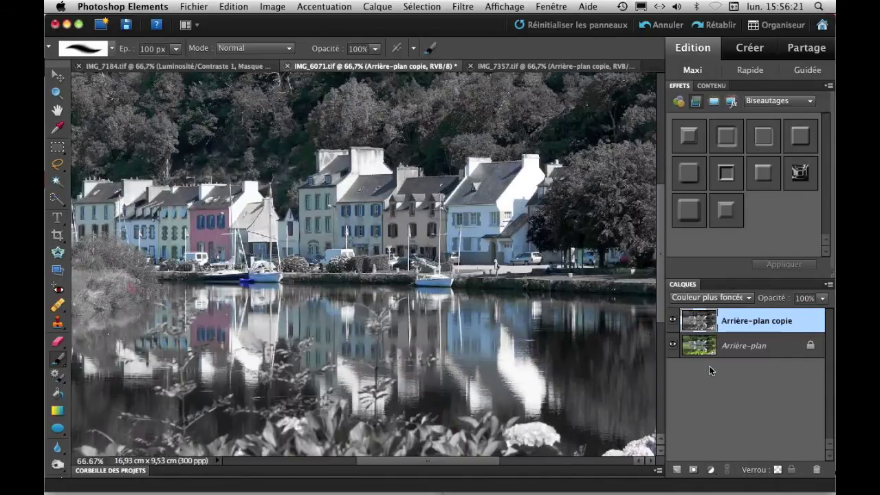
left_click(465, 9)
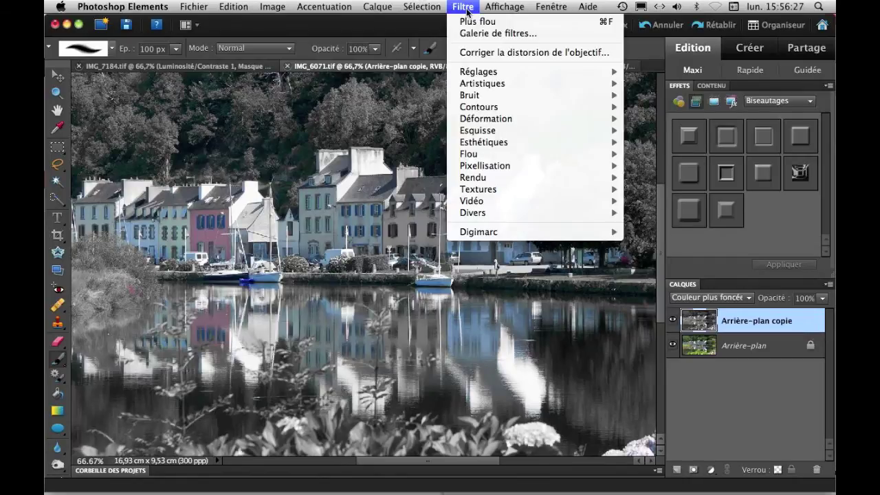
mouse_move(500, 158)
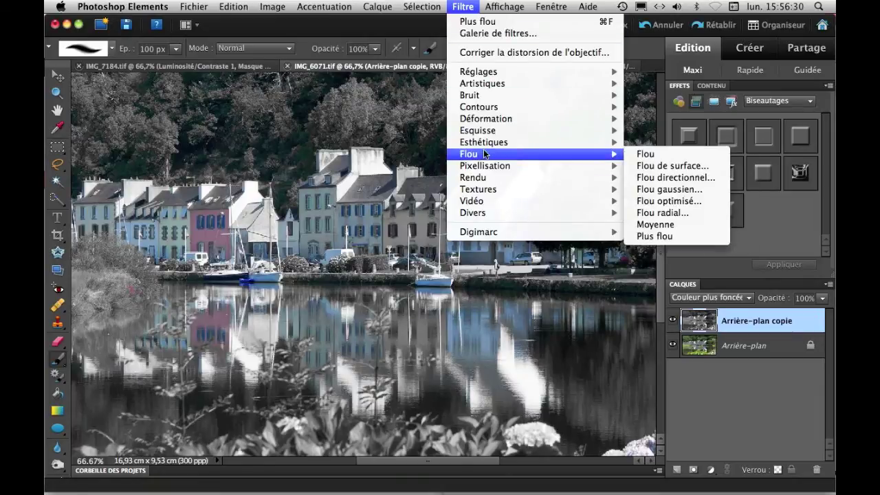
left_click(662, 236)
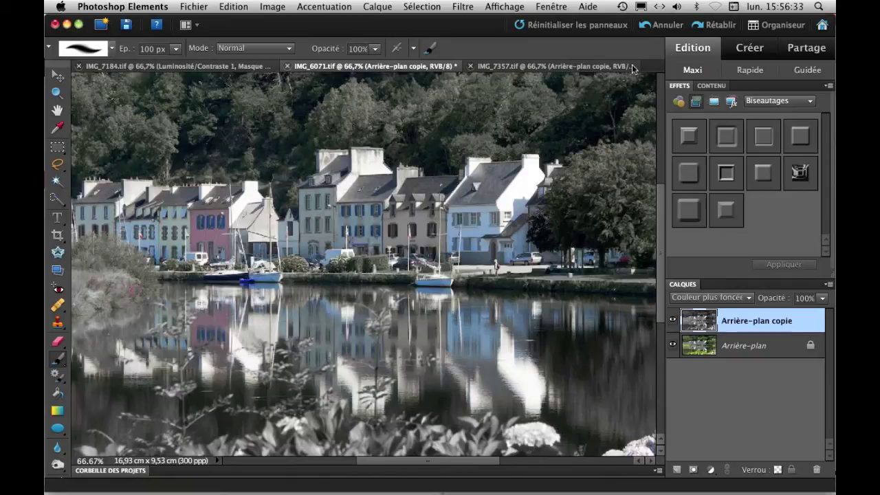
left_click(463, 7)
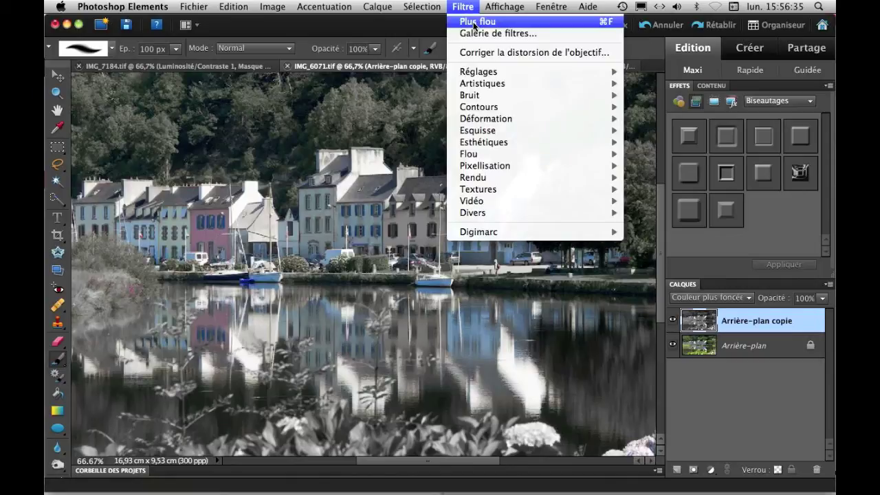
left_click(608, 24)
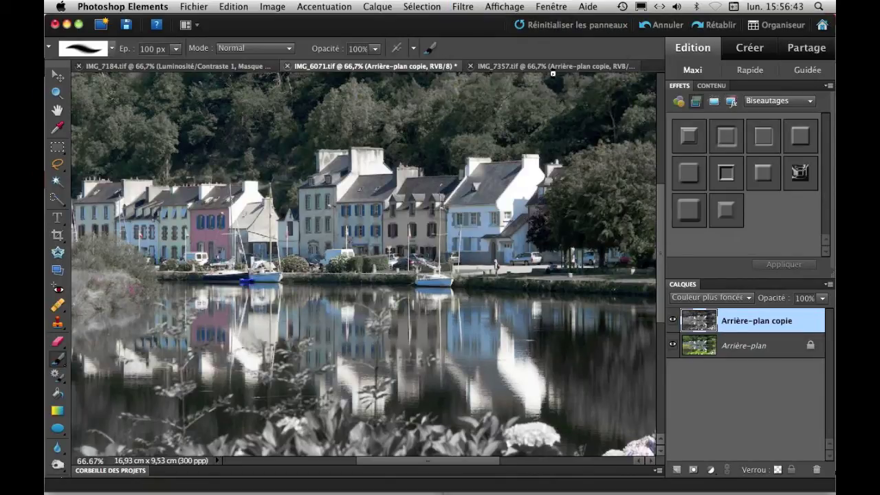
key("super+f")
key("super+f")
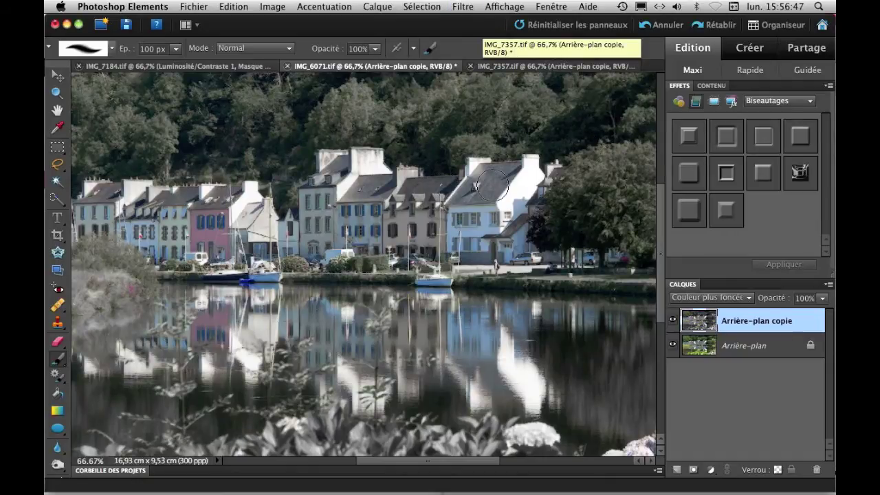
- Compare the photo with and without the effect by hiding and showing the Arrière-plan copie layer twice
key("super+minus")
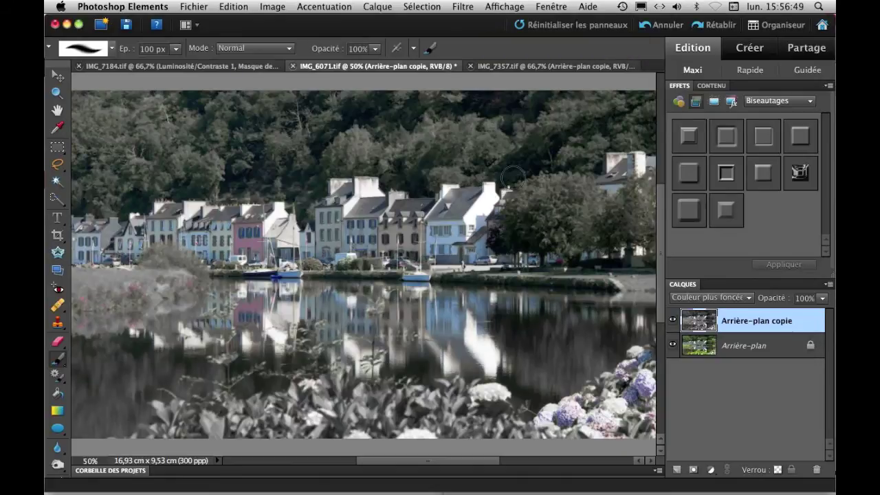
left_click(673, 320)
left_click(673, 319)
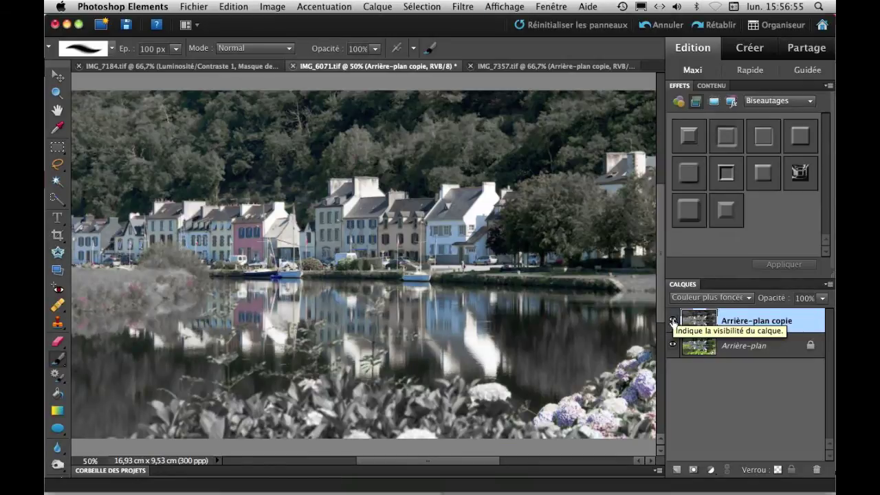
left_click(673, 320)
left_click(673, 321)
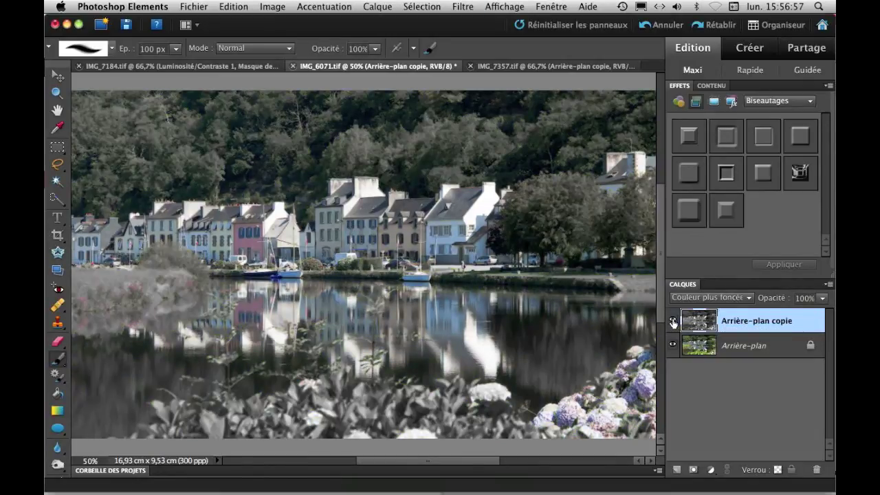
- Inspect the blurred effect on the houses and waterfront of the harbour photo at 100% magnification
key("super+alt+0")
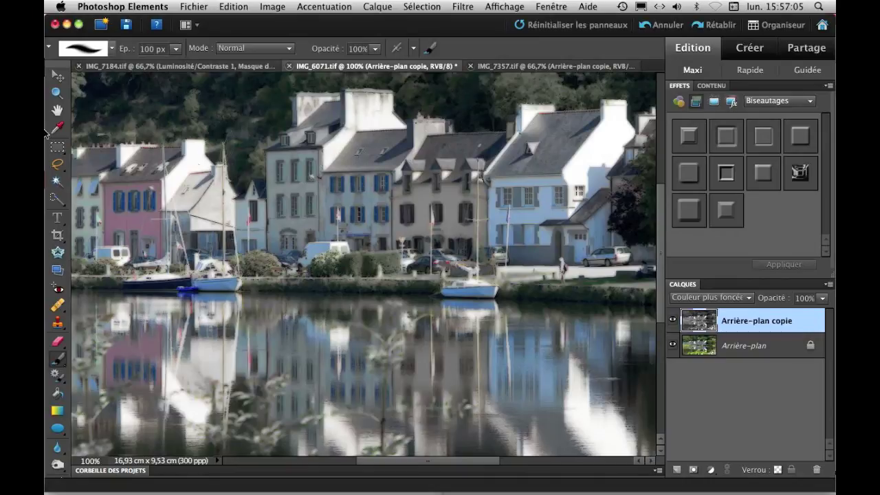
left_click_drag(434, 217, 417, 292)
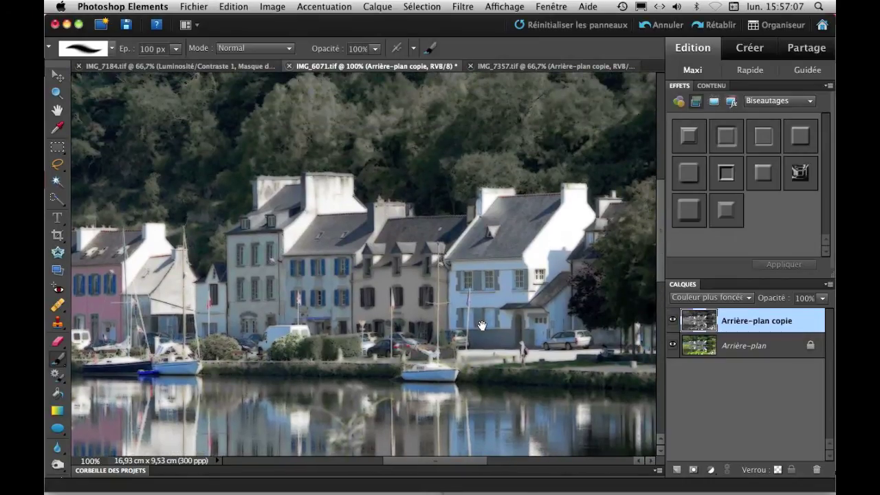
left_click_drag(482, 325, 441, 271)
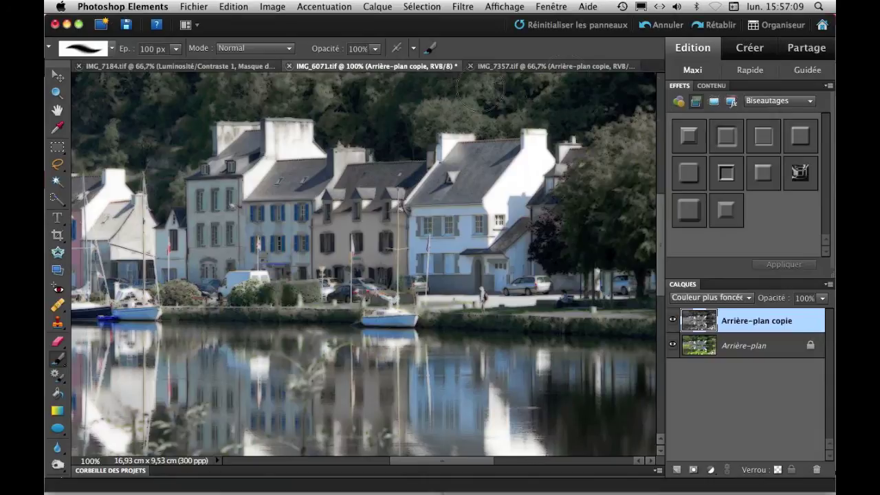
- Switch to IMG_7357.tif and compare the photo with and without the effect by hiding and showing the Arrière-plan copie layer
left_click(536, 66)
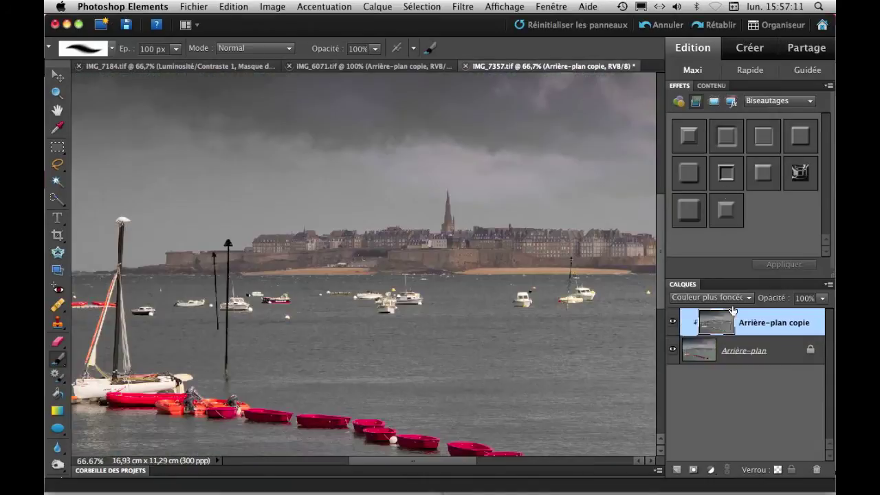
key("super+minus")
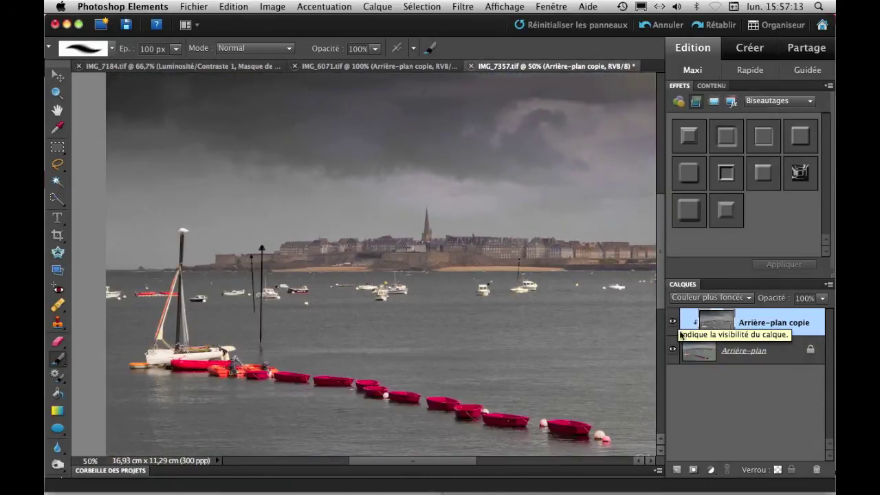
left_click(673, 324)
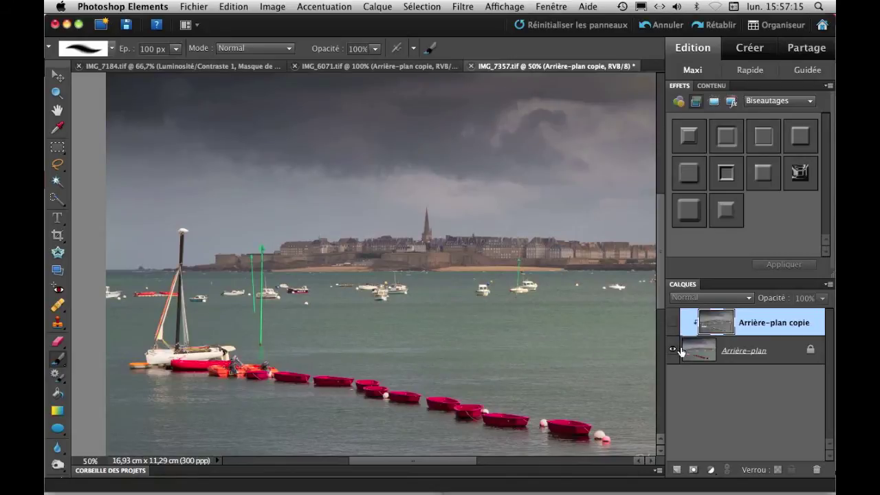
key("super+minus")
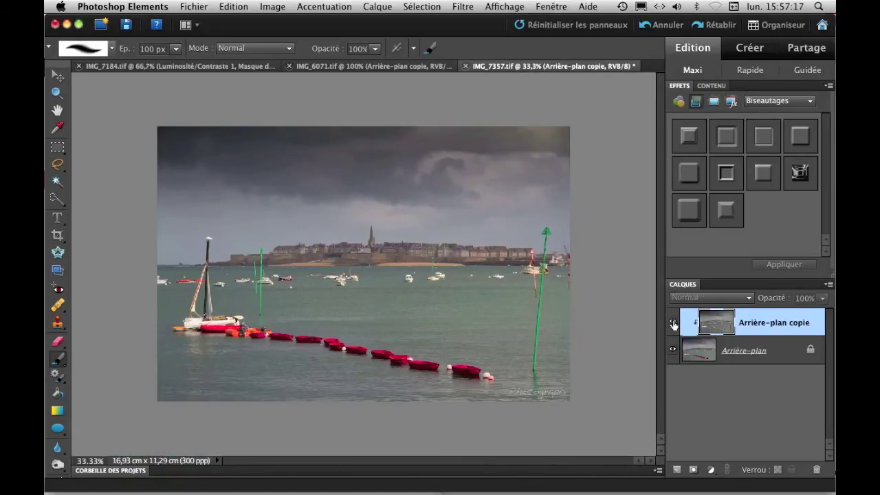
left_click(673, 325)
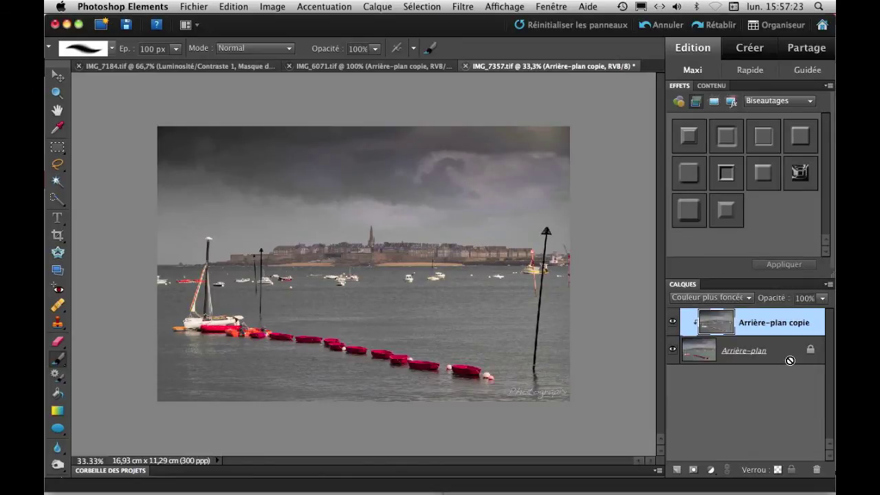
- Examine the boats, the walled town and the red dinghies of IMG_7357.tif at 100% magnification
left_click_drag(790, 360, 790, 360)
key("super+equal")
key("super+equal")
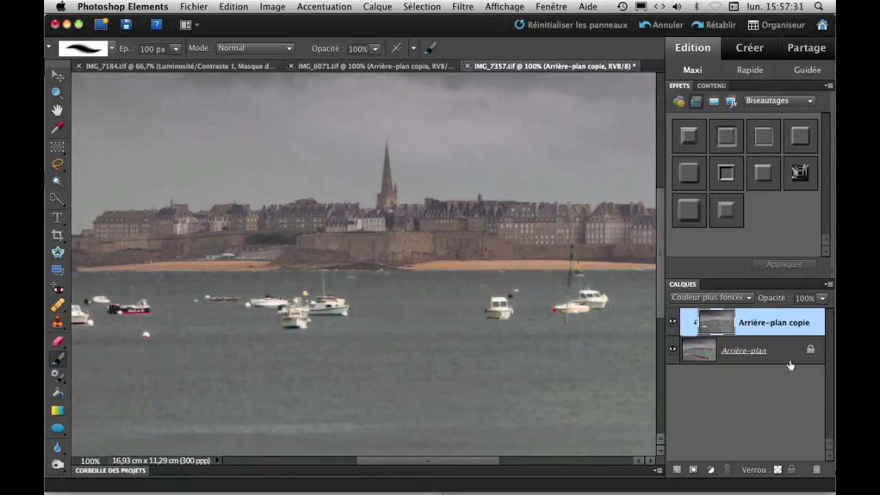
scroll(409, 300, "up", 5)
scroll(410, 300, "left", 10)
scroll(409, 288, "down", 8)
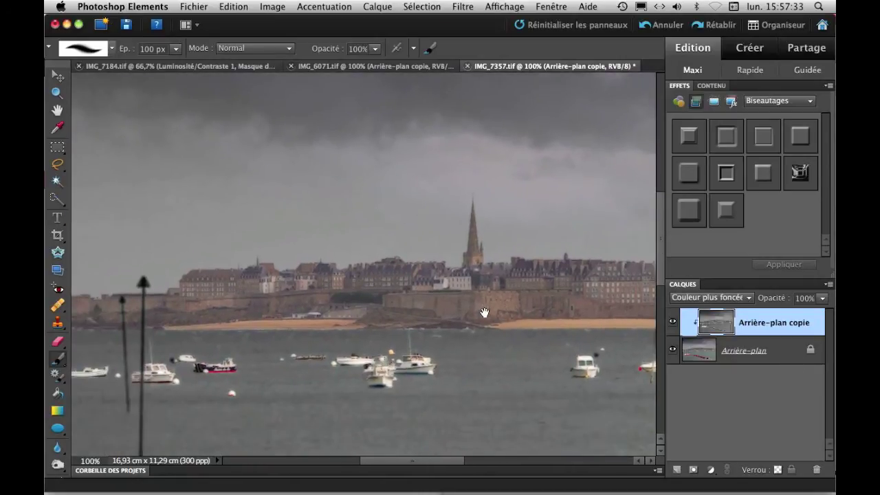
scroll(384, 259, "left", 5)
scroll(365, 255, "down", 5)
scroll(365, 255, "right", 5)
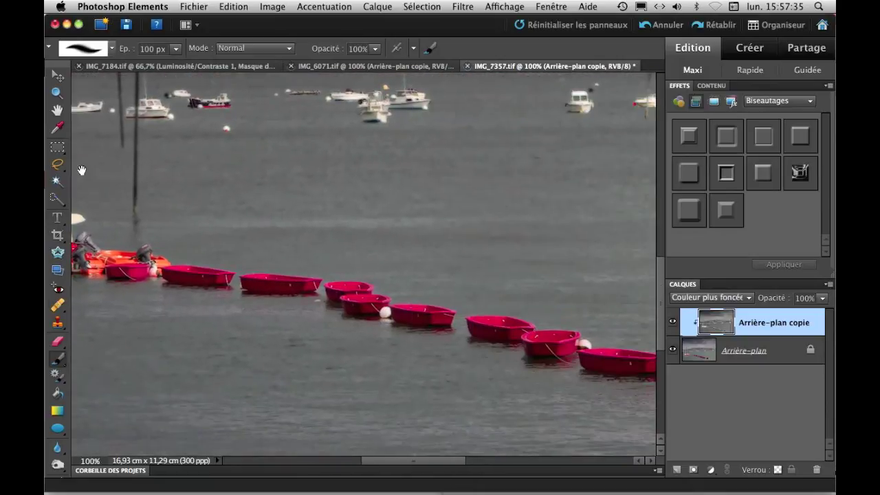
scroll(478, 400, "up", 10)
scroll(549, 262, "right", 10)
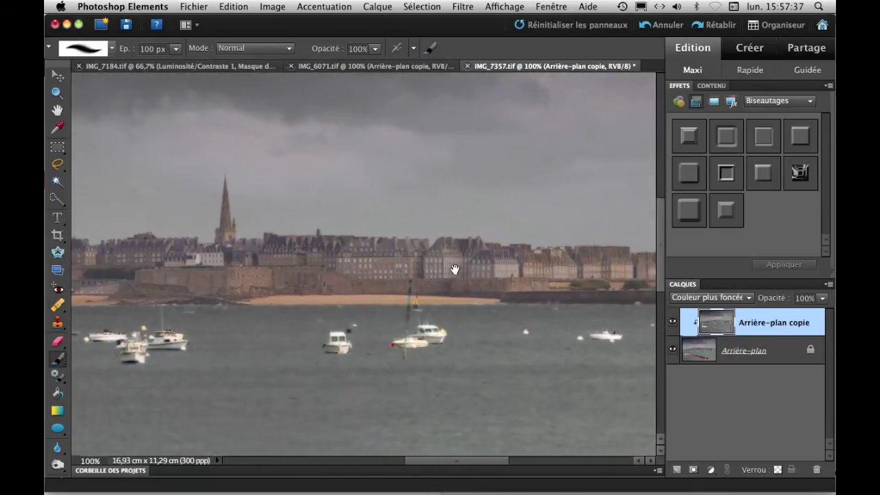
left_click_drag(369, 269, 456, 269)
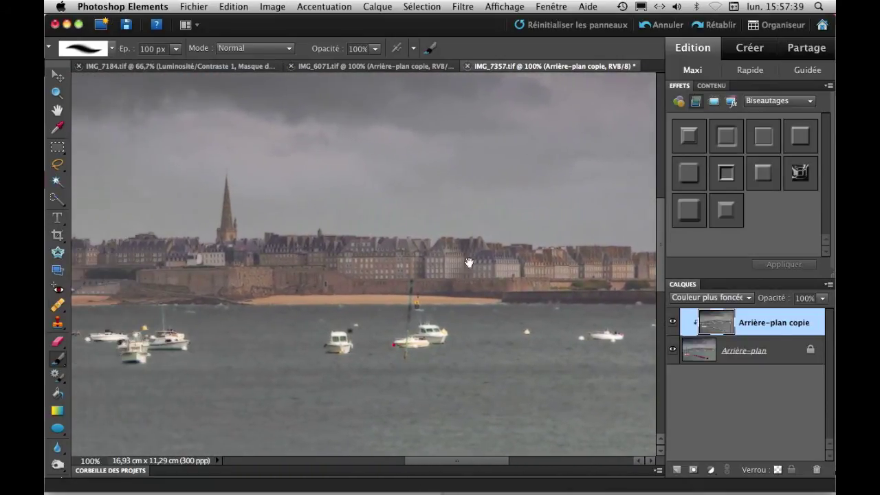
- In IMG_7184.tif, hide Arrière-plan copie 3 and its clipped copy, compare the photo with and without Arrière-plan copie 2, and select that layer
left_click(204, 67)
left_click(672, 349)
left_click(672, 377)
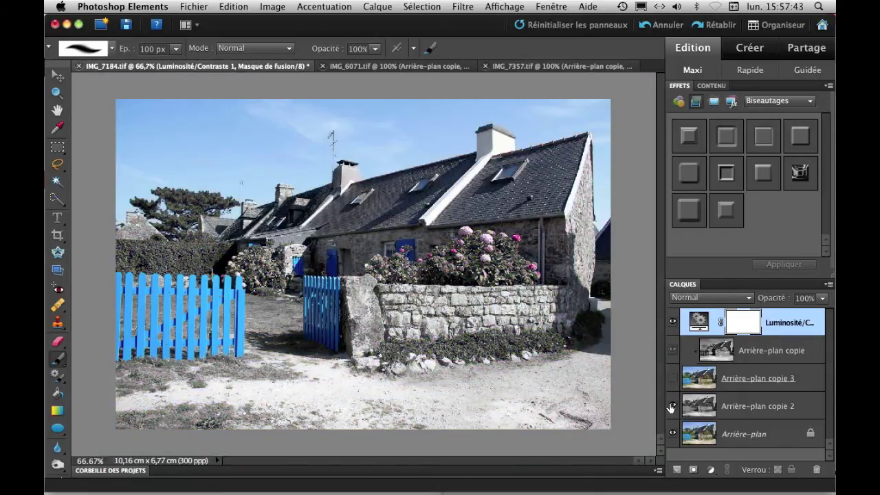
left_click(673, 406)
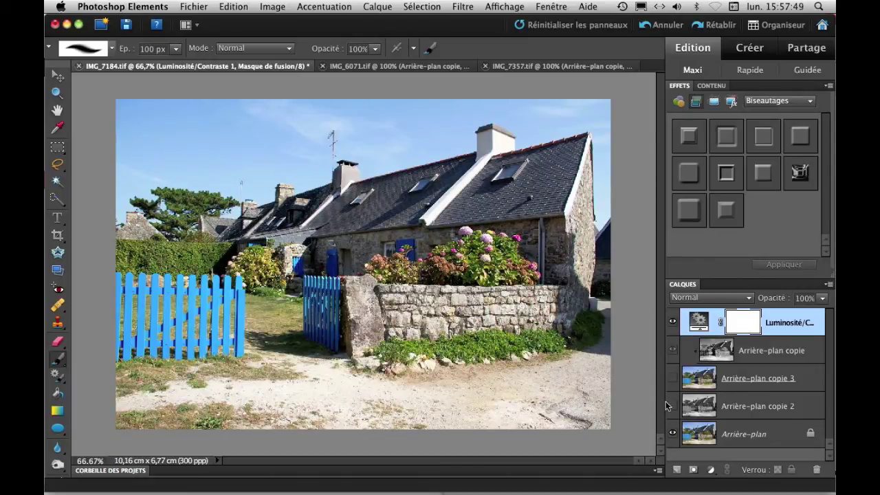
left_click(673, 408)
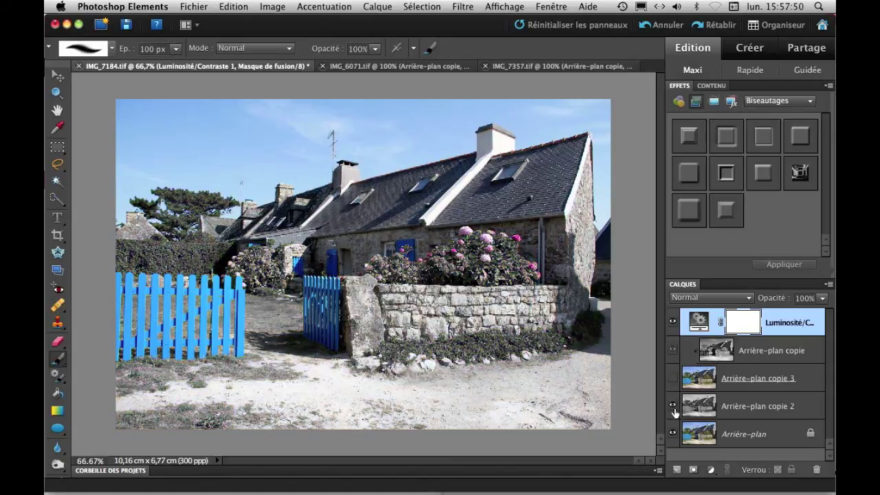
left_click(750, 404)
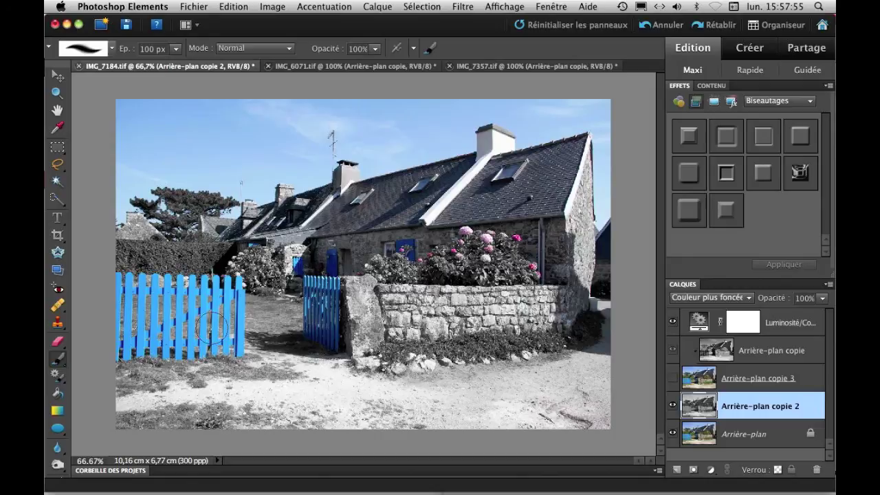
- Compare the second black-and-white version of the cottage photo by toggling the visibility of Arrière-plan copie 3 and its clipped Arrière-plan copie
left_click(671, 379)
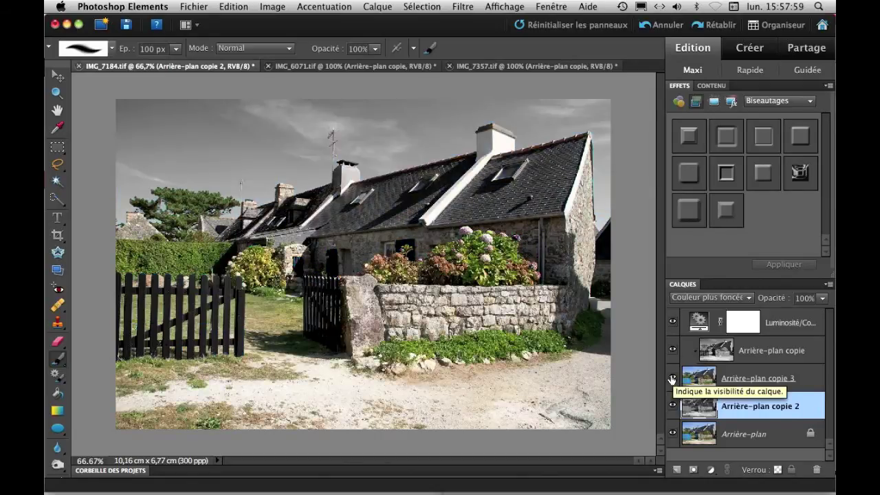
left_click(672, 350)
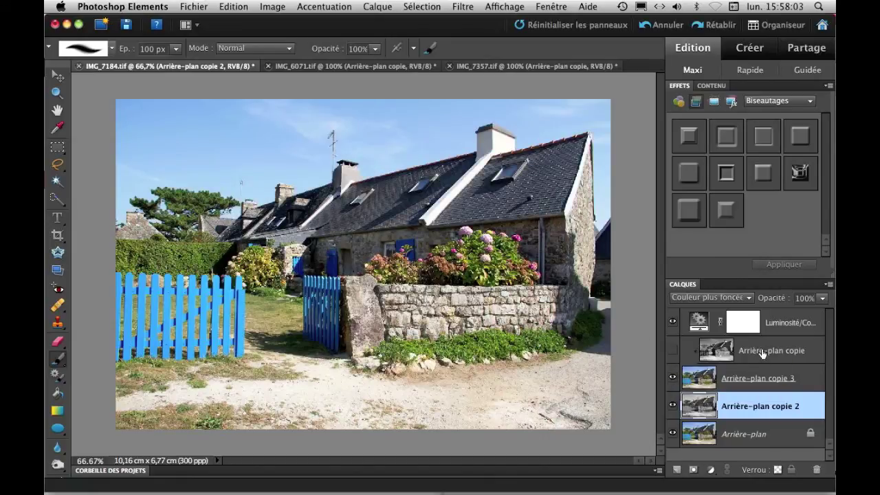
left_click(672, 350)
left_click(767, 354)
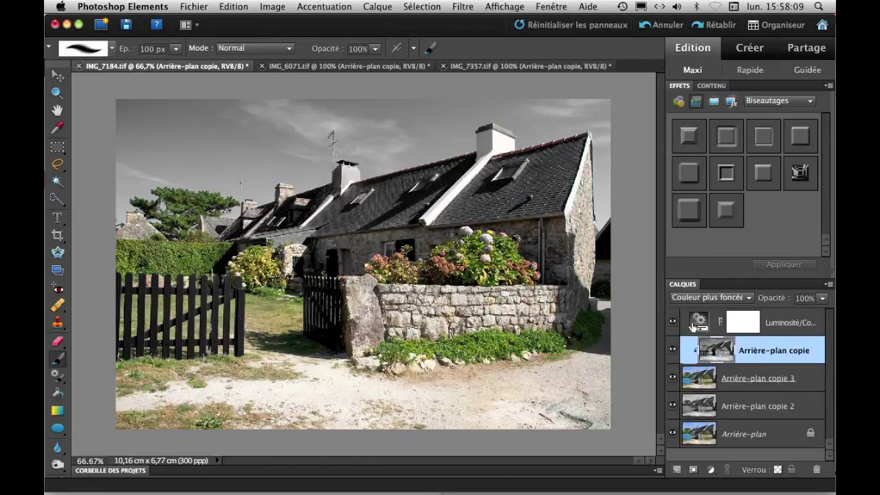
left_click(673, 352)
left_click(673, 377)
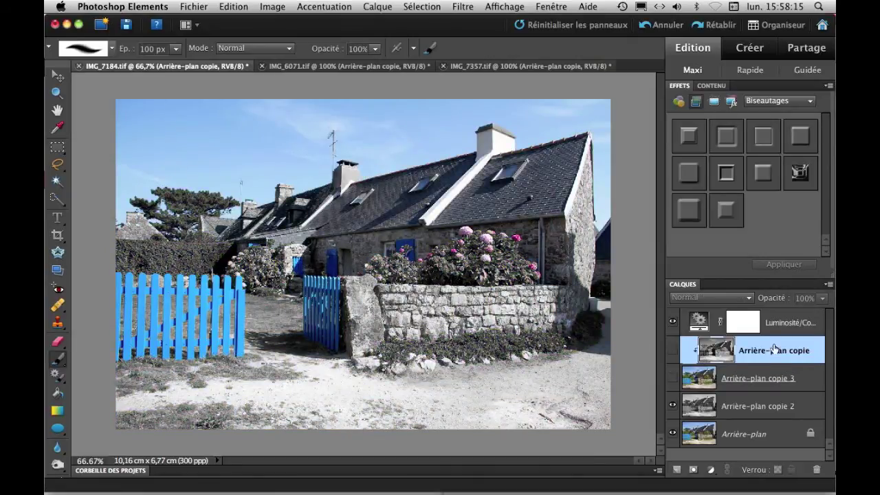
left_click(673, 378)
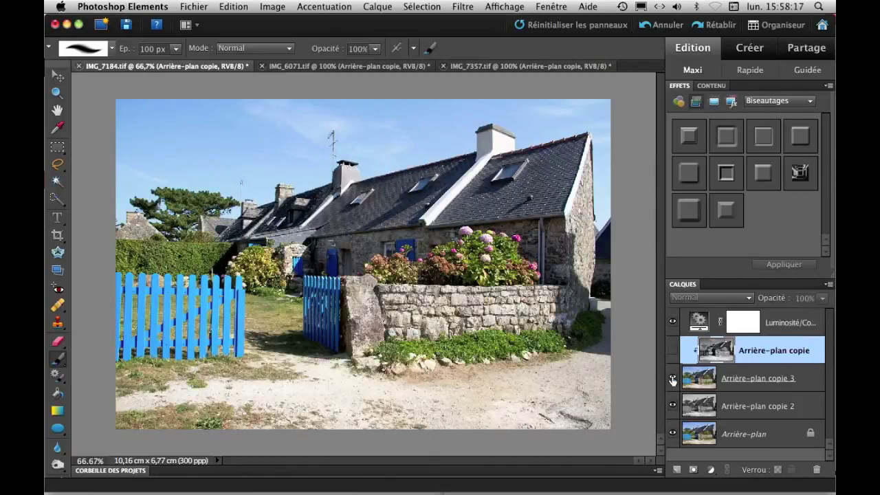
- Show Arrière-plan copie and blur it with the last filter, hide Arrière-plan copie 3, and blur Arrière-plan copie 2 the same way
left_click(673, 350)
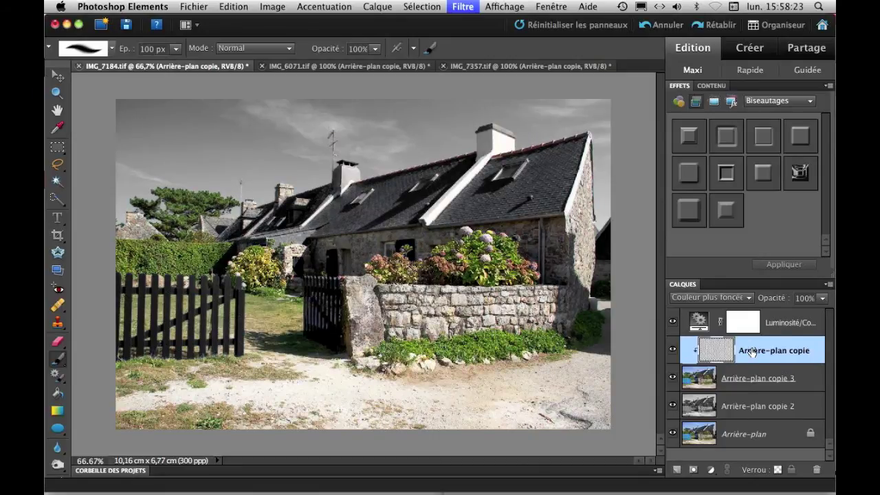
left_click(673, 378)
left_click(767, 415)
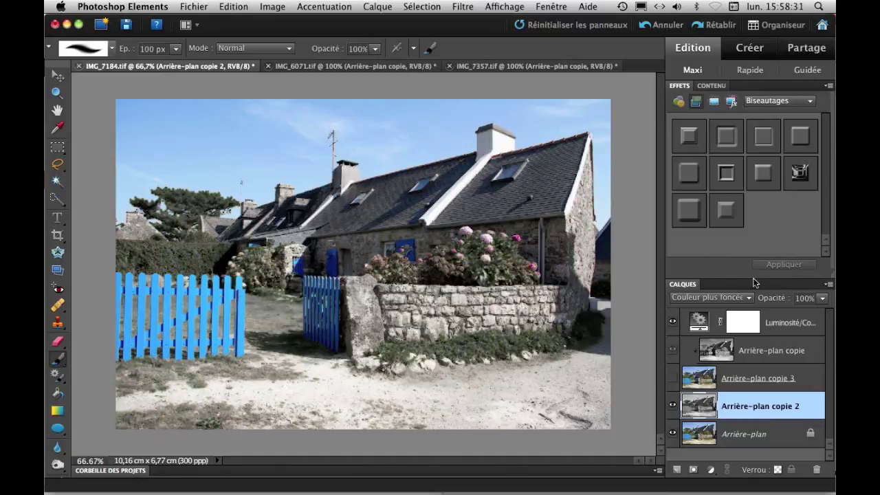
- Inspect the blurred cottage photo up close, first with Arrière-plan copie 2 alone, and again with Arrière-plan copie 3 and its clipped copy shown
key("super+equal")
key("super+equal")
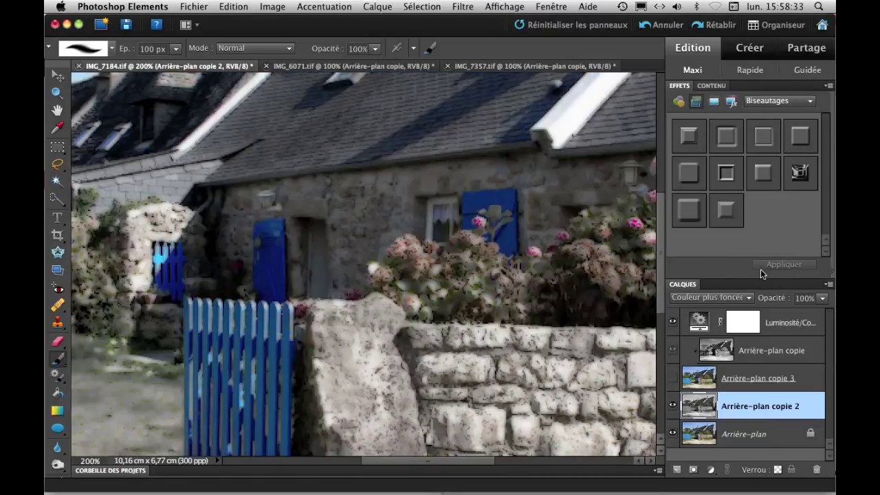
key("super+minus")
left_click(672, 349)
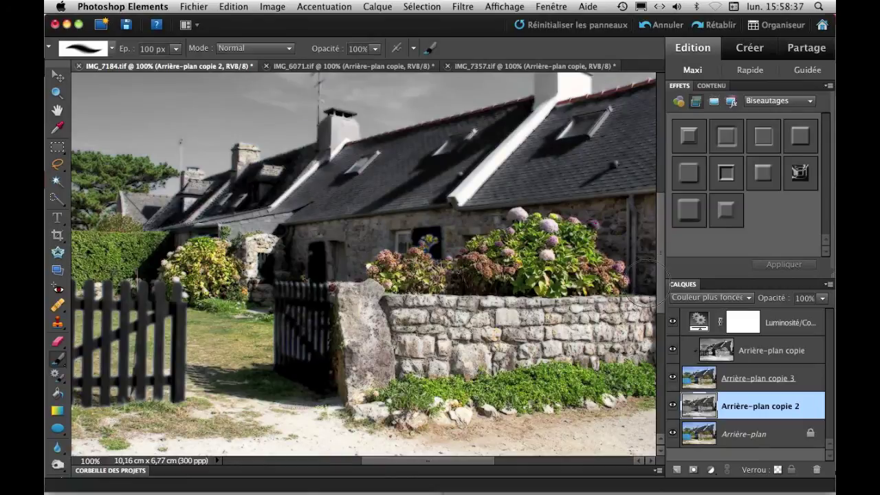
left_click_drag(557, 259, 444, 282)
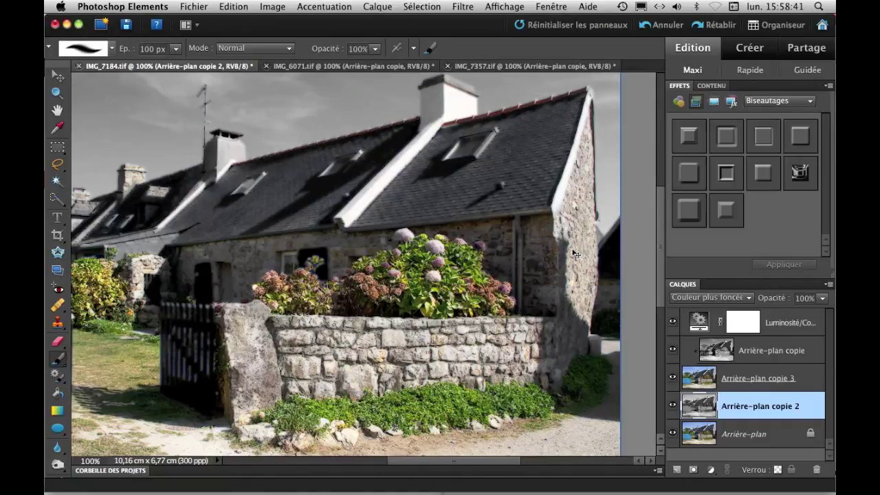
key("super+minus")
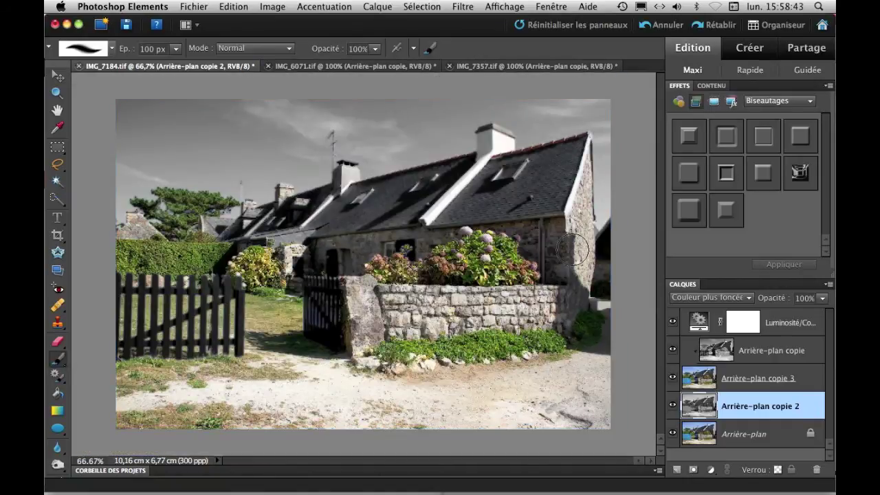